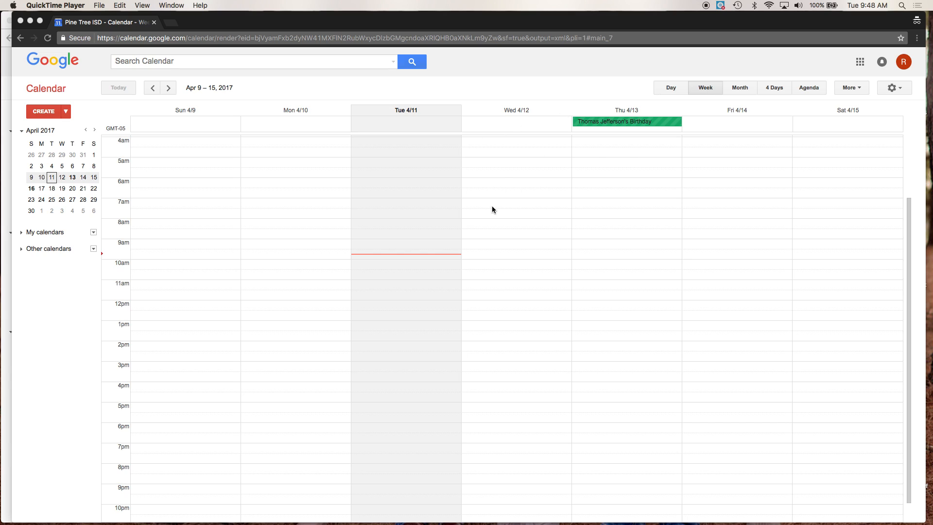
Step: Create a 'Parent Conference' block of 30-minute appointment slots at 9:30 on Tue 4/11
{"action": "left_click", "coordinate": [399, 249]}
{"action": "left_click", "coordinate": [399, 249]}
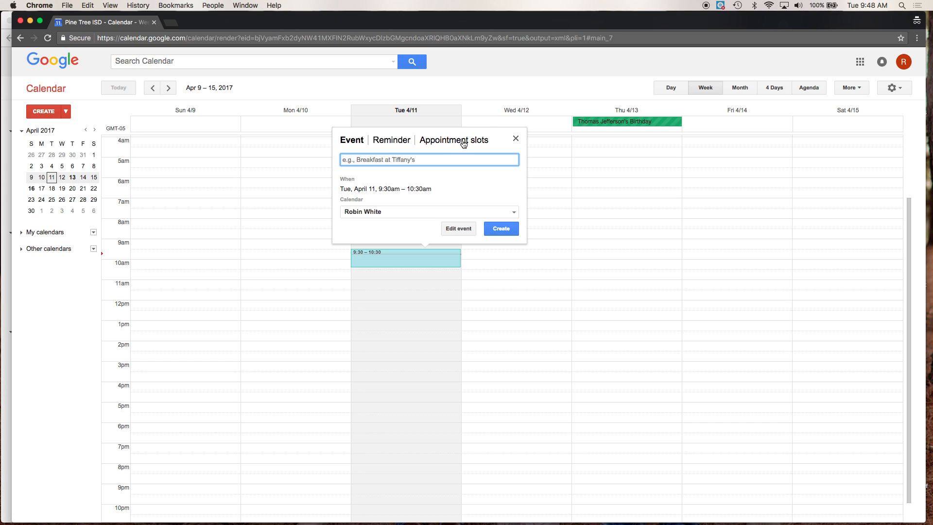
{"action": "left_click", "coordinate": [464, 142]}
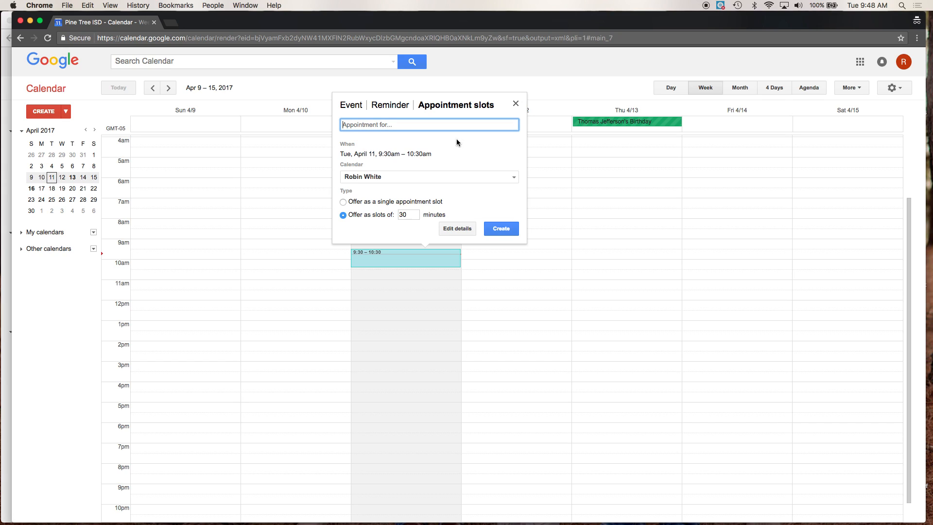
{"action": "type", "text": "Parent Conferences"}
{"action": "left_click", "coordinate": [408, 215]}
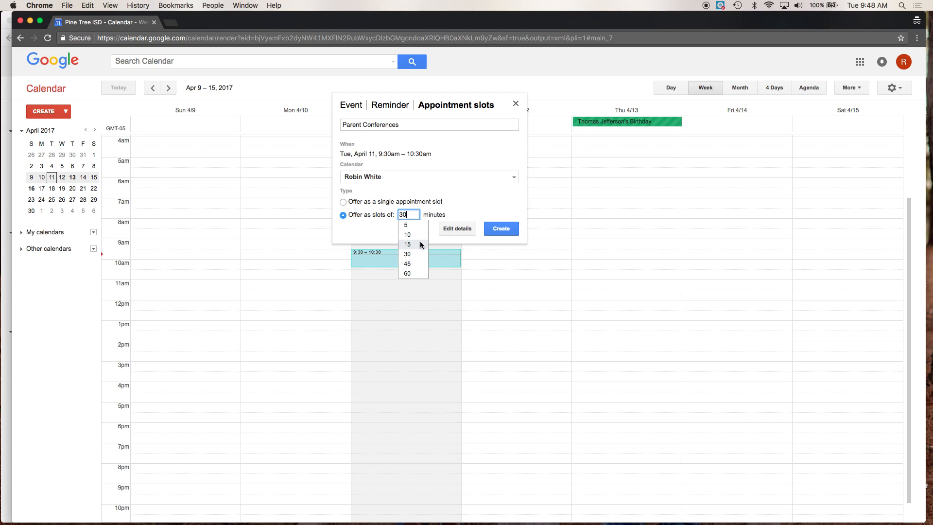
{"action": "left_click", "coordinate": [453, 209]}
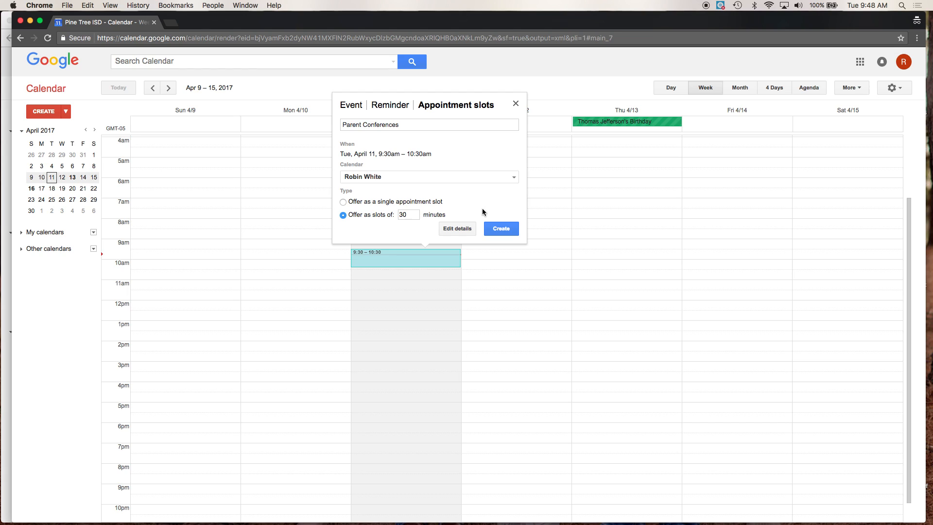
{"action": "left_click", "coordinate": [501, 231]}
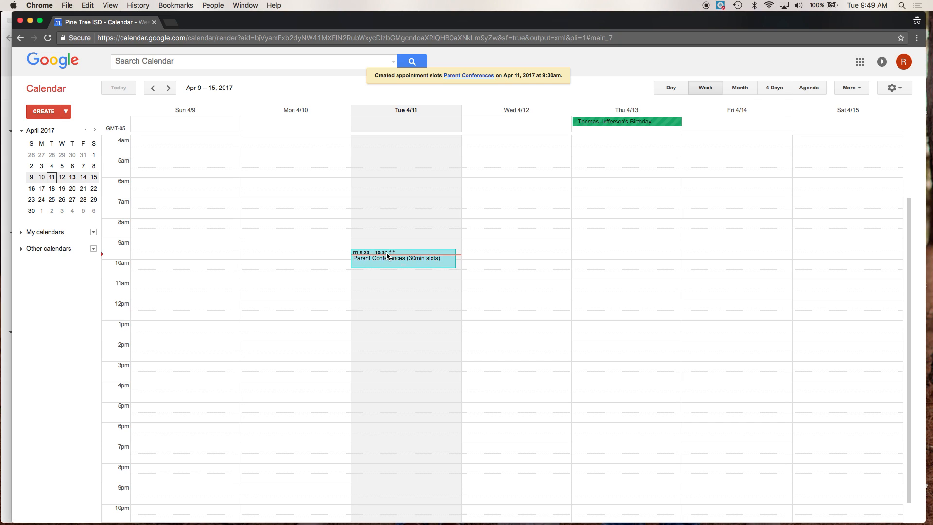
{"action": "left_click", "coordinate": [383, 257]}
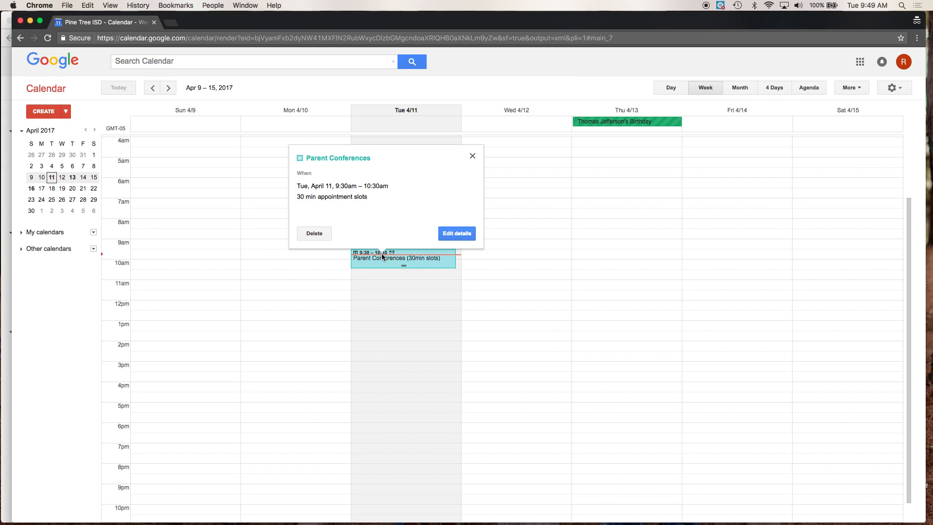
Step: In the full slot editor, extend the block's end time to 3:00pm
{"action": "left_click", "coordinate": [449, 235]}
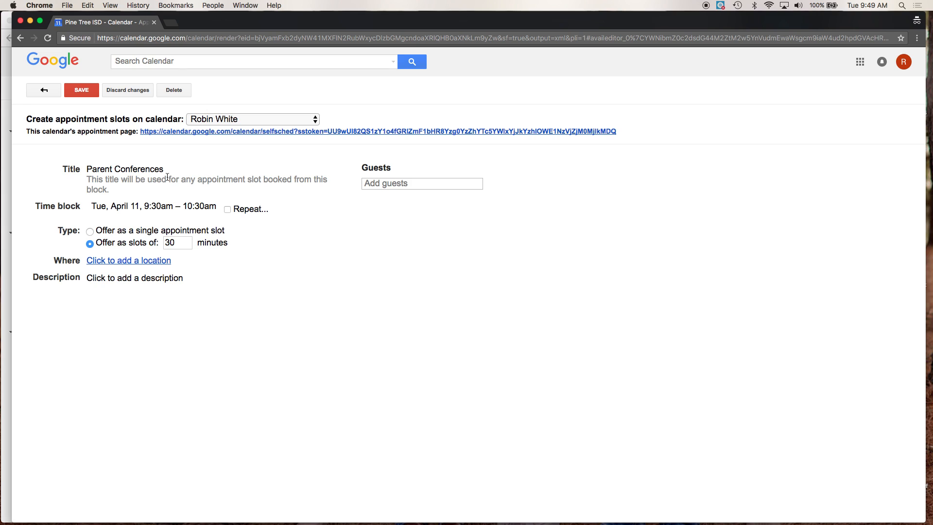
{"action": "left_click", "coordinate": [199, 206]}
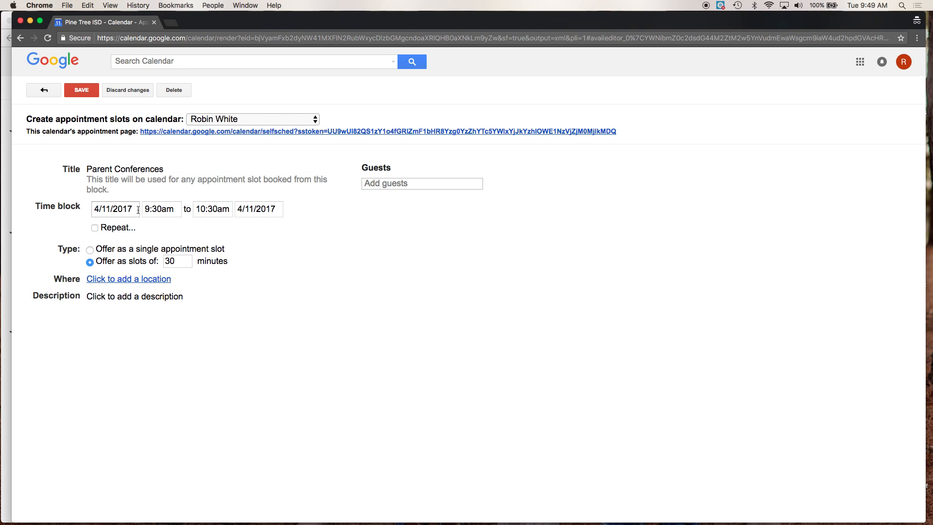
{"action": "left_click", "coordinate": [205, 209]}
{"action": "scroll", "coordinate": [221, 250], "scroll_direction": "down", "scroll_amount": 2}
{"action": "left_click", "coordinate": [218, 261]}
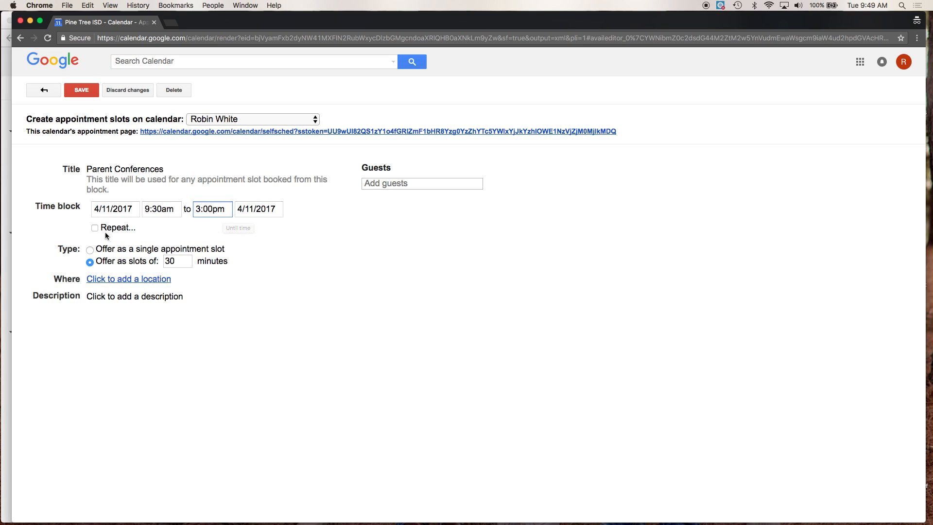
Step: Try a weekly Tuesday repeat, then turn repeating back off
{"action": "left_click", "coordinate": [95, 228]}
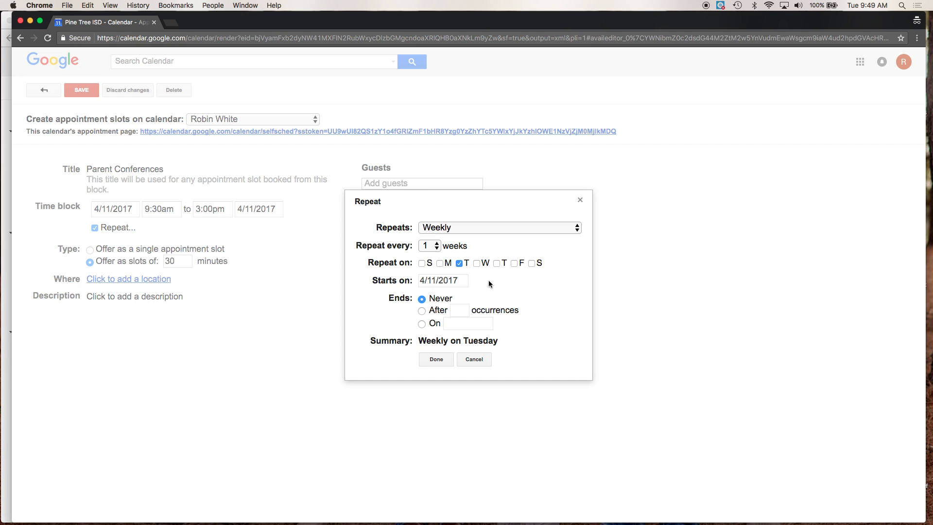
{"action": "left_click", "coordinate": [436, 360]}
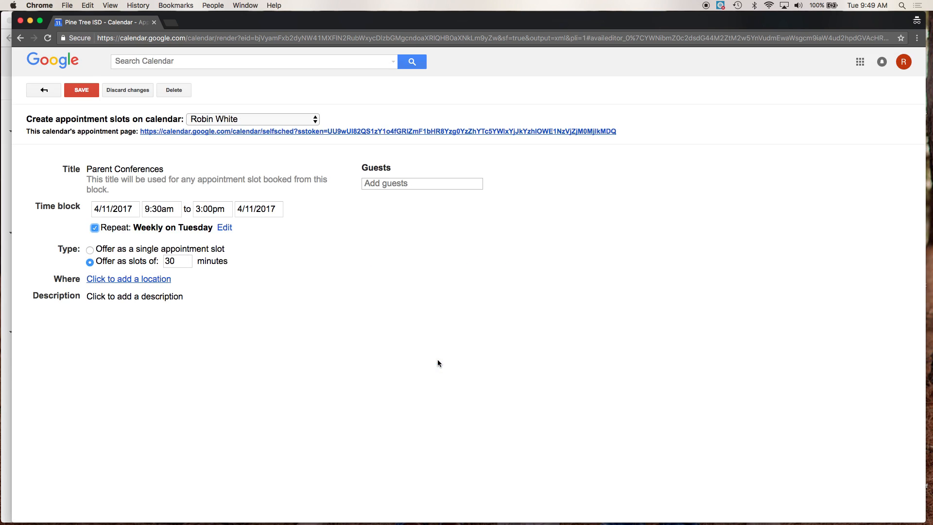
{"action": "left_click", "coordinate": [95, 227]}
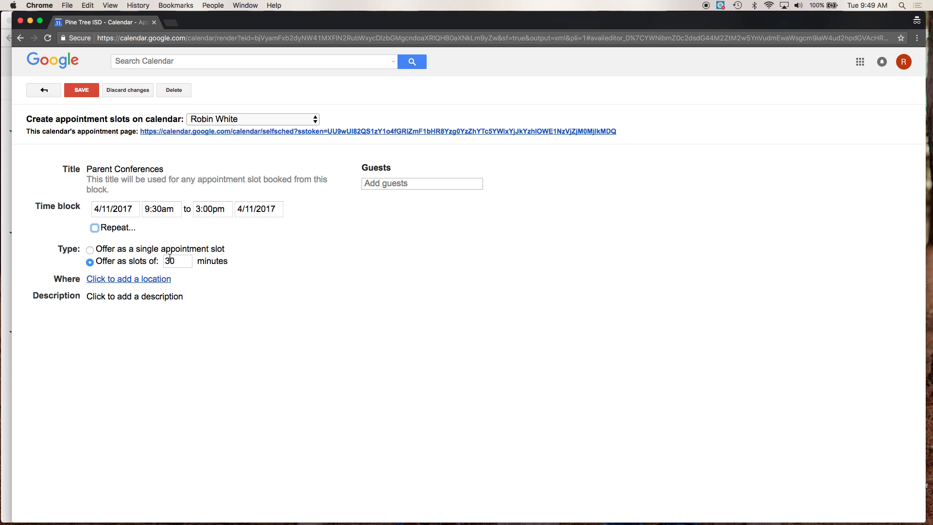
Step: Set the location to the teacher's Room 221
{"action": "left_click", "coordinate": [156, 282]}
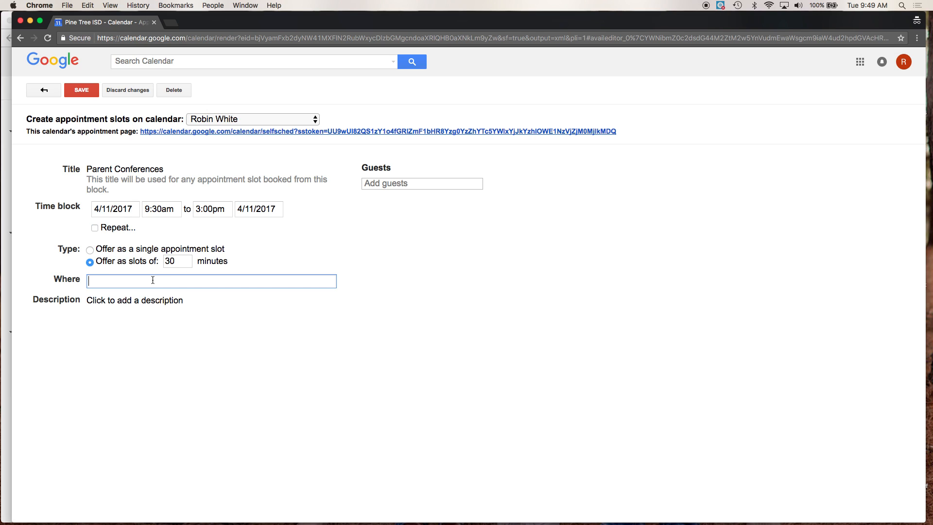
{"action": "type", "text": "Mrs. White's Room 221"}
{"action": "left_click", "coordinate": [333, 248]}
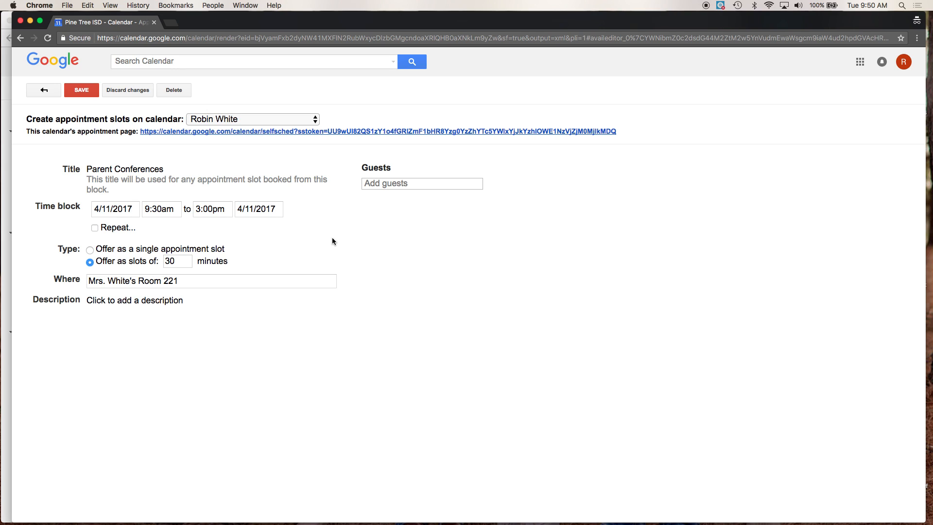
Step: Leave the guest list empty and save the updated appointment slots
{"action": "left_click", "coordinate": [385, 184]}
{"action": "left_click", "coordinate": [349, 216]}
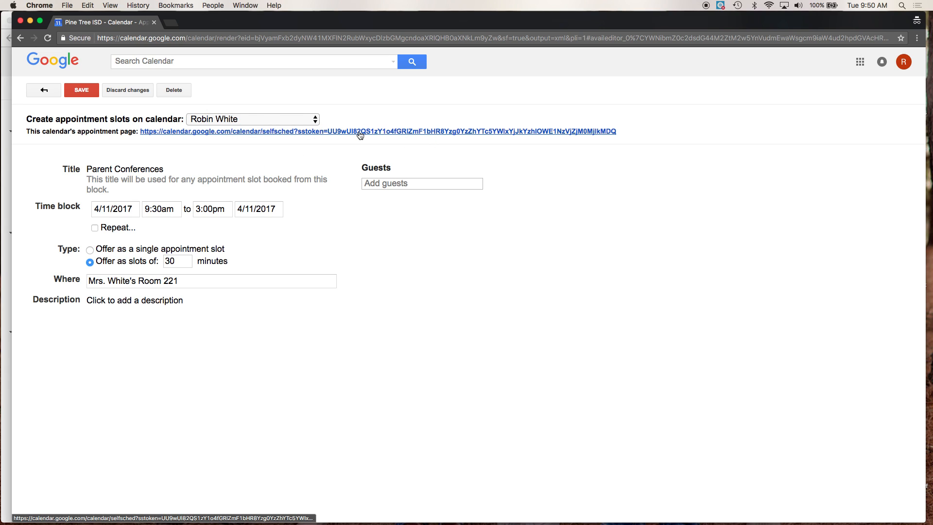
{"action": "left_click", "coordinate": [82, 90]}
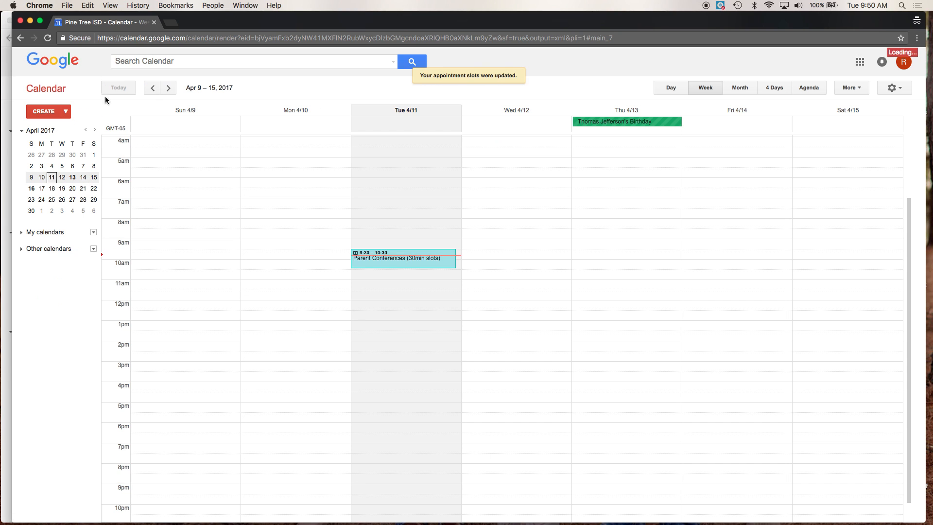
Step: From the Parent Conferences block's editor, open the calendar's public appointment sign-up page
{"action": "left_click", "coordinate": [387, 263]}
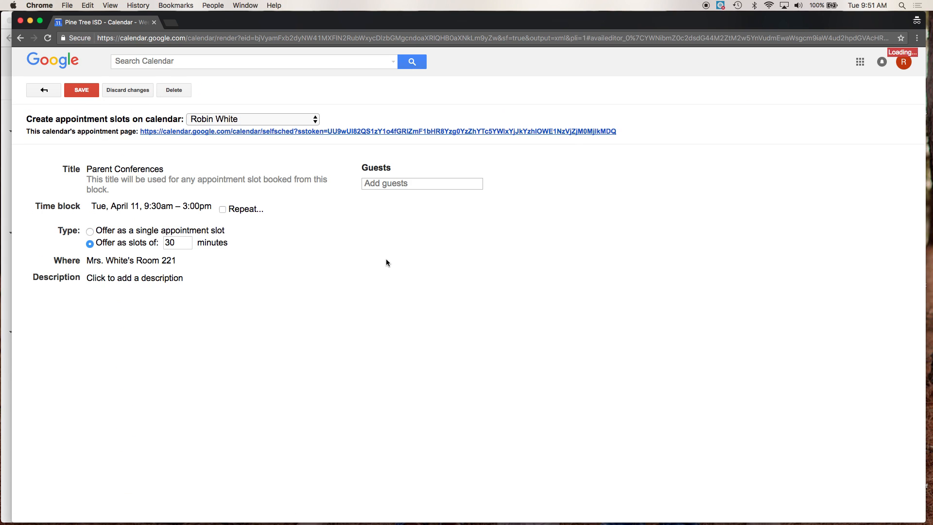
{"action": "left_click", "coordinate": [427, 132]}
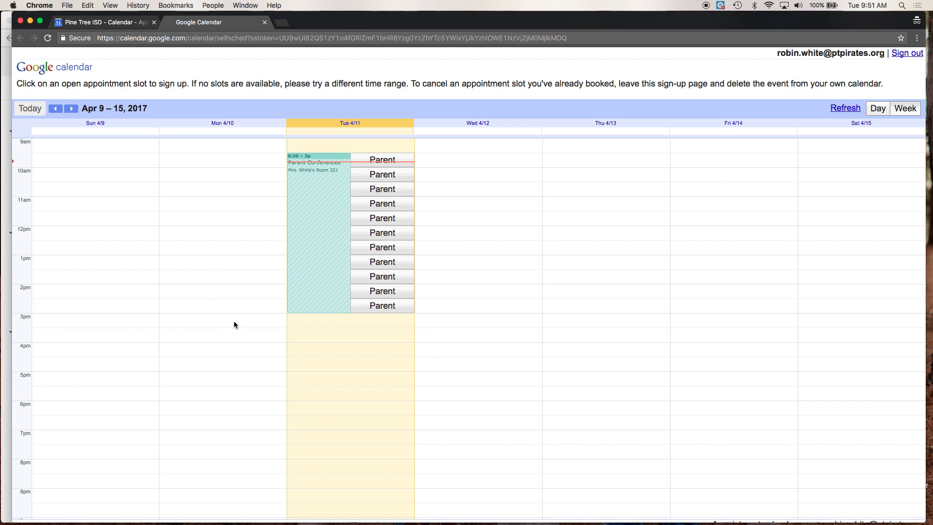
Step: Book the 9:30–10:00am slot on 4/11, replacing its title with the parent's name, and save
{"action": "left_click", "coordinate": [383, 164]}
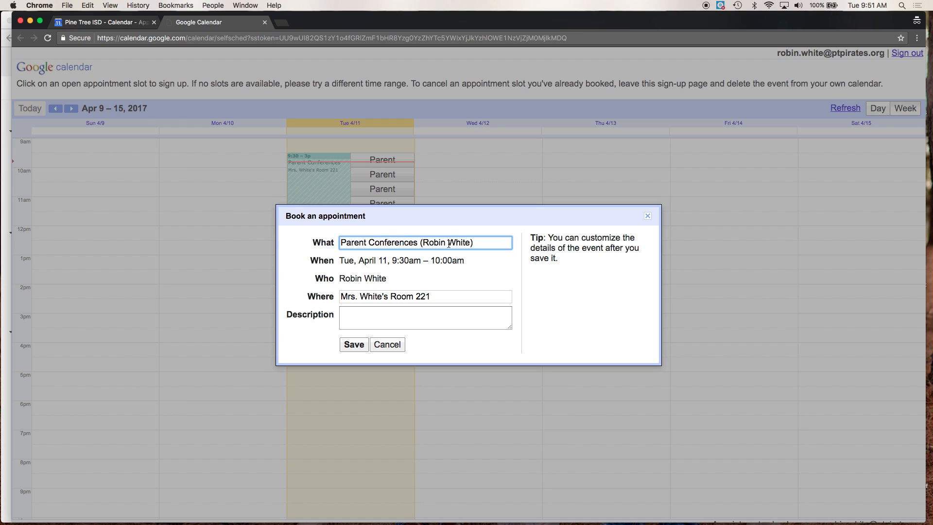
{"action": "triple_click", "coordinate": [406, 243]}
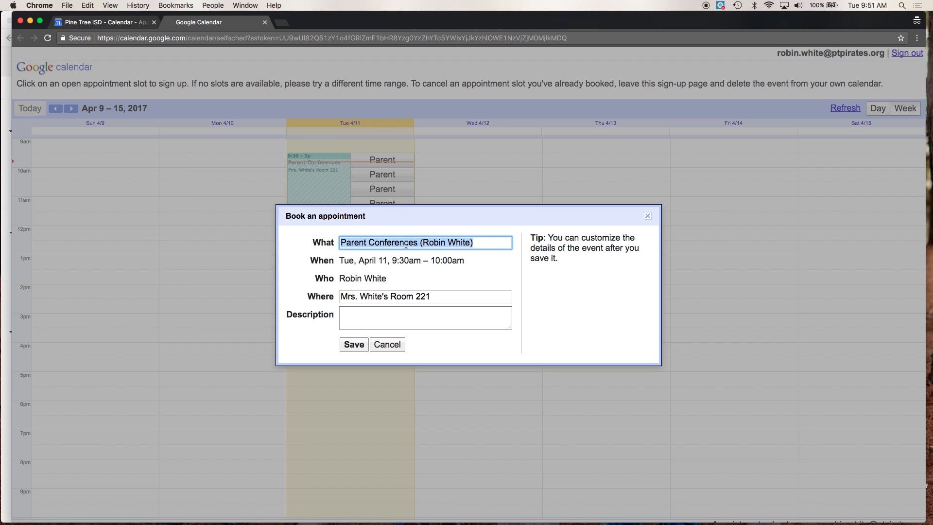
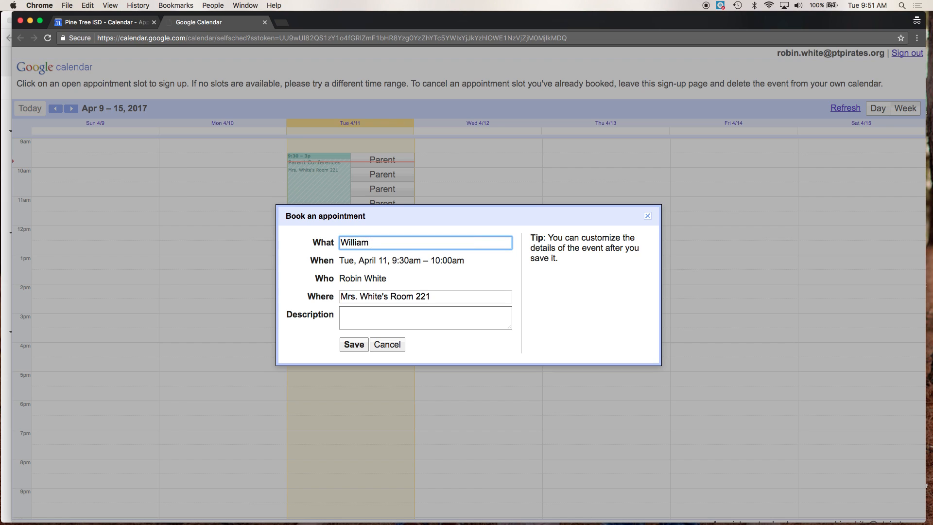
{"action": "left_click", "coordinate": [357, 344]}
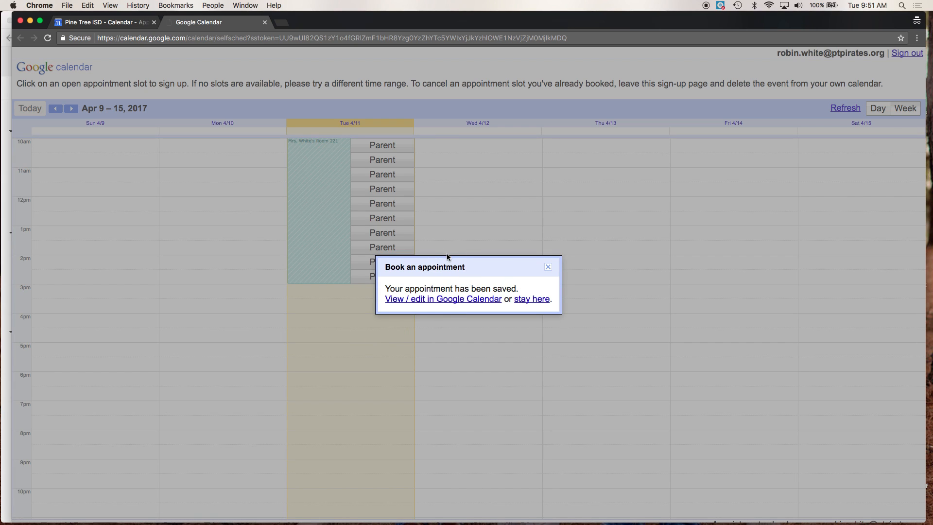
Step: Open the new booking in Google Calendar and go back to the week view
{"action": "left_click", "coordinate": [460, 303]}
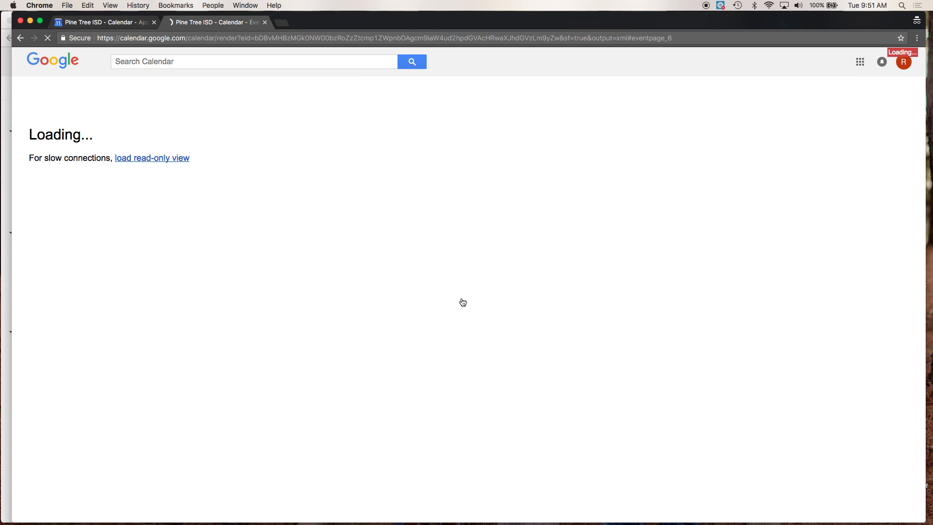
{"action": "left_click", "coordinate": [49, 87]}
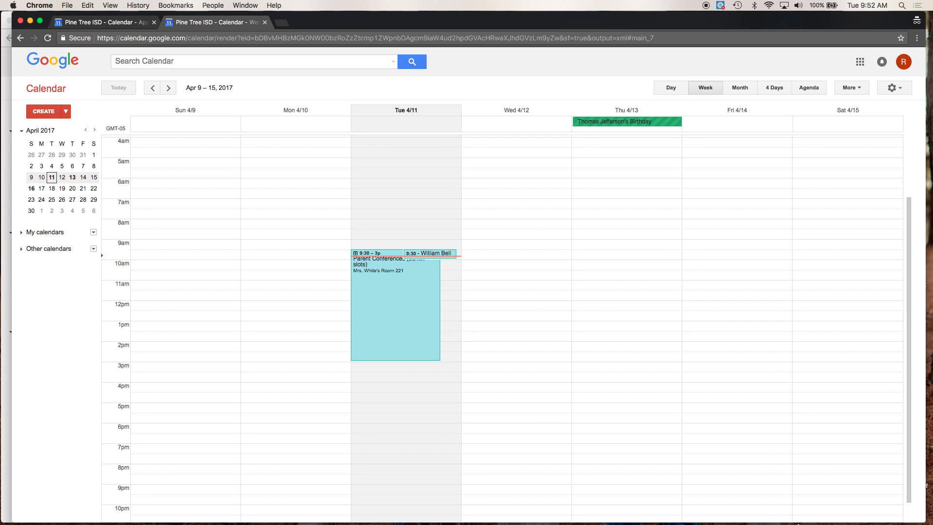
{"action": "right_click", "coordinate": [749, 503]}
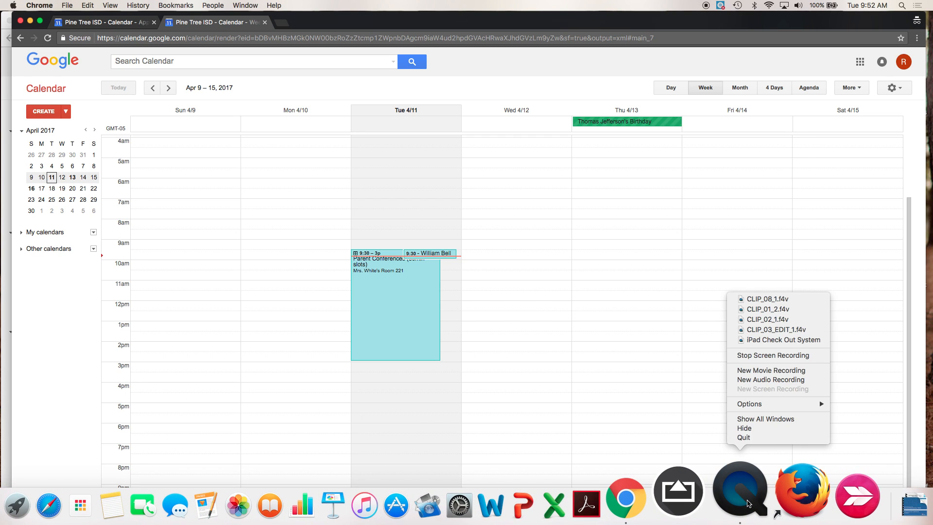